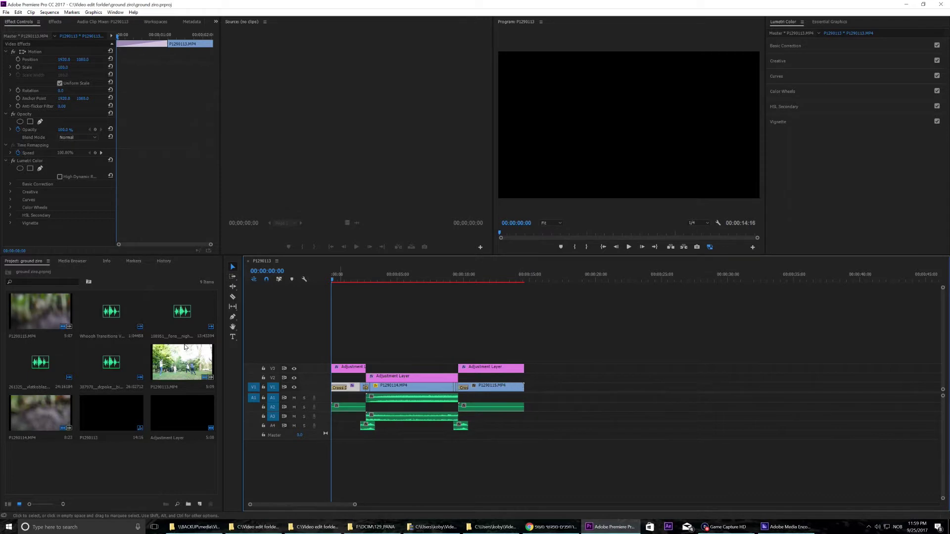
Load the raw P1290113 footage in the Source Monitor and scrub through it.
{"action": "key", "text": "f"}
{"action": "double_click", "coordinate": [185, 366]}
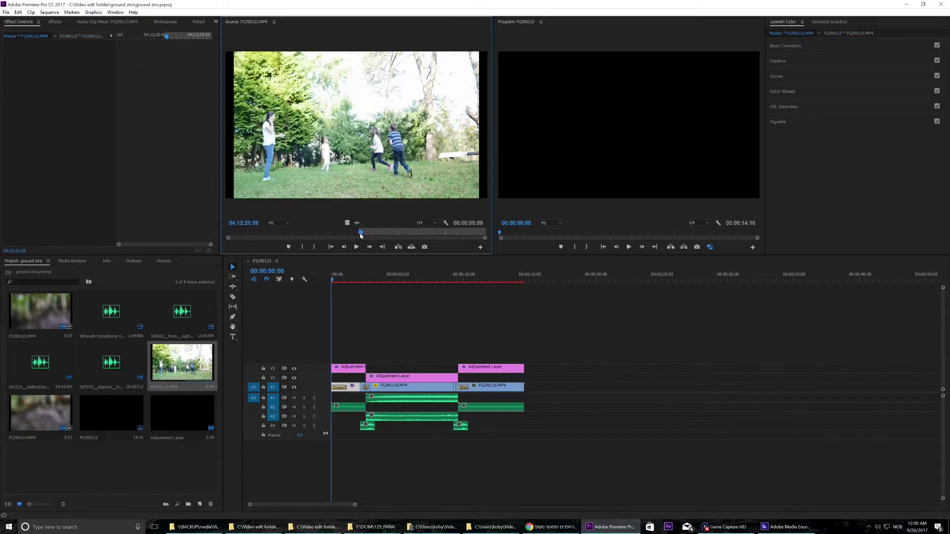
{"action": "mouse_move", "coordinate": [360, 236]}
{"action": "left_mouse_down"}
{"action": "mouse_move", "coordinate": [292, 238]}
{"action": "mouse_move", "coordinate": [483, 233]}
{"action": "left_mouse_up"}
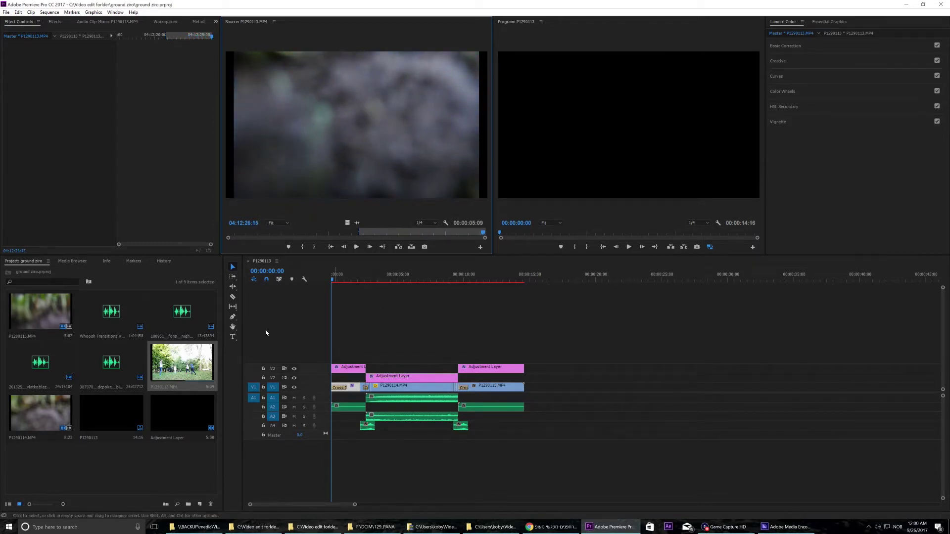
Load P1290114 in the Source Monitor and scrub back and forward through it.
{"action": "double_click", "coordinate": [36, 414]}
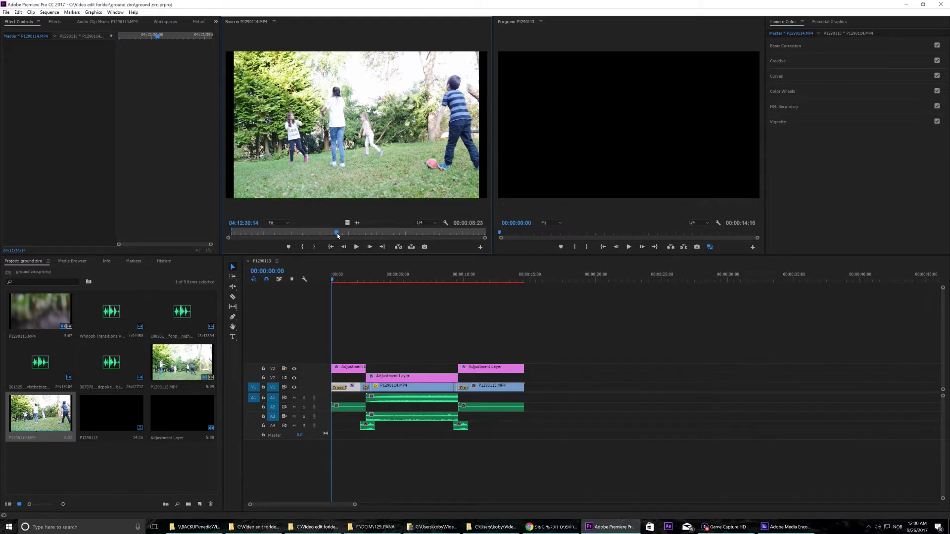
{"action": "mouse_move", "coordinate": [336, 233]}
{"action": "left_mouse_down"}
{"action": "mouse_move", "coordinate": [233, 232]}
{"action": "mouse_move", "coordinate": [482, 235]}
{"action": "left_mouse_up"}
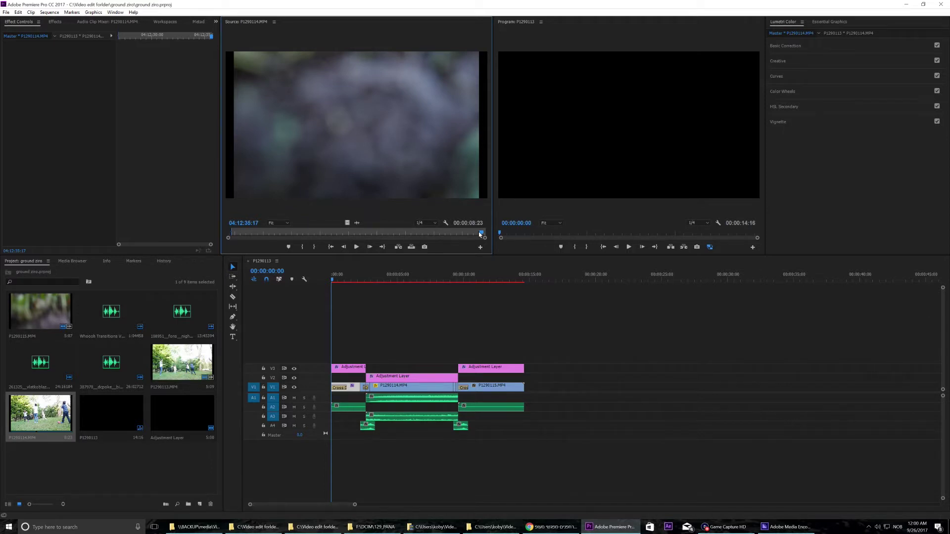
{"action": "left_click_drag", "start_coordinate": [479, 233], "coordinate": [484, 235]}
Preview P1290115.MP4 in the Source Monitor, scrubbing forward through the kids on the lawn.
{"action": "double_click", "coordinate": [34, 310]}
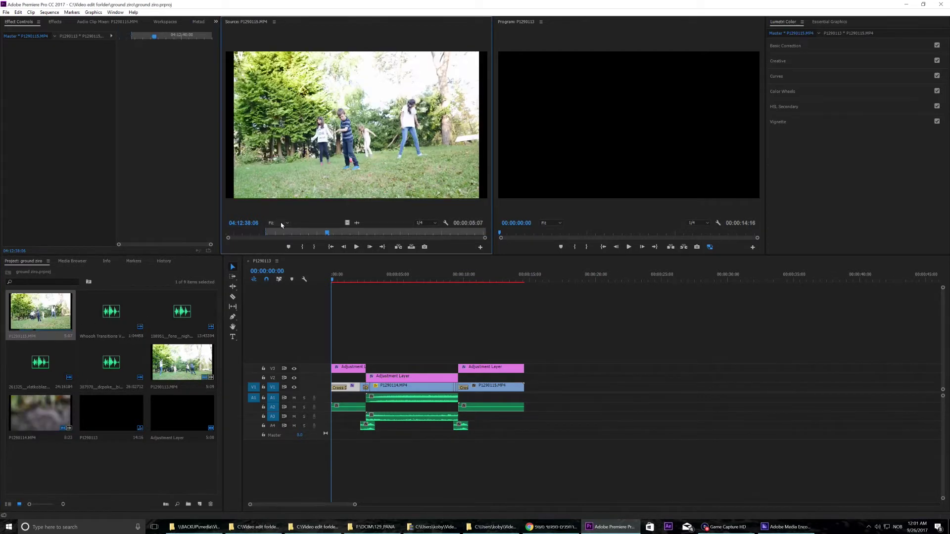
{"action": "left_click", "coordinate": [272, 235]}
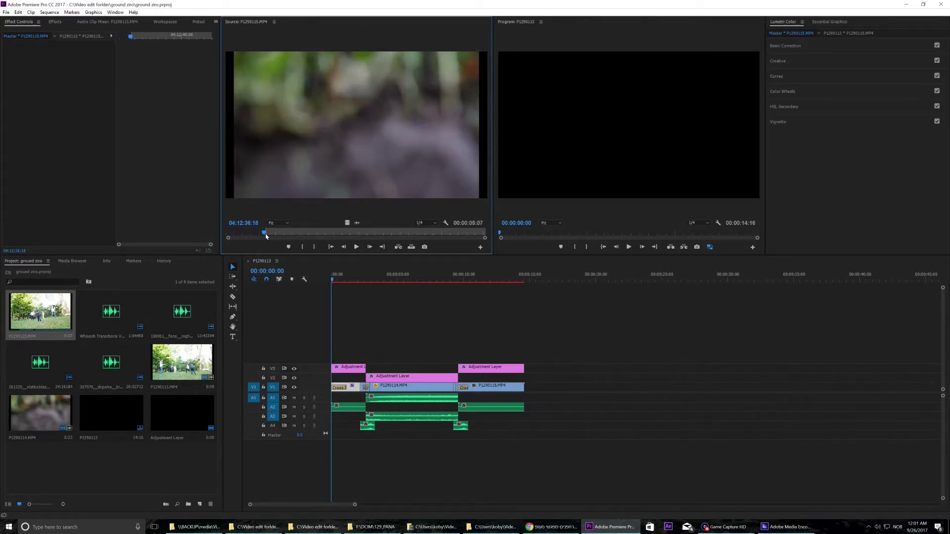
{"action": "left_click", "coordinate": [328, 231]}
{"action": "left_click_drag", "start_coordinate": [329, 229], "coordinate": [334, 228]}
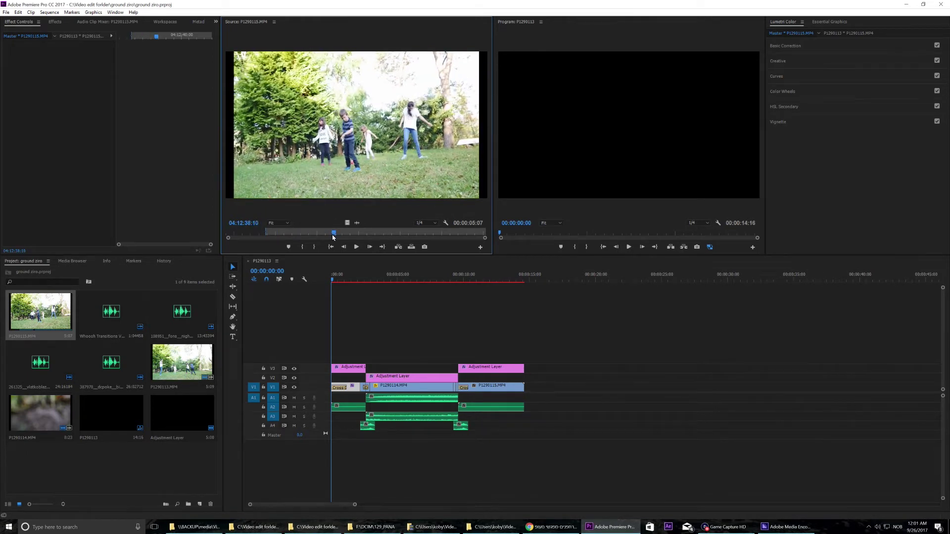
{"action": "left_click_drag", "start_coordinate": [333, 237], "coordinate": [347, 235]}
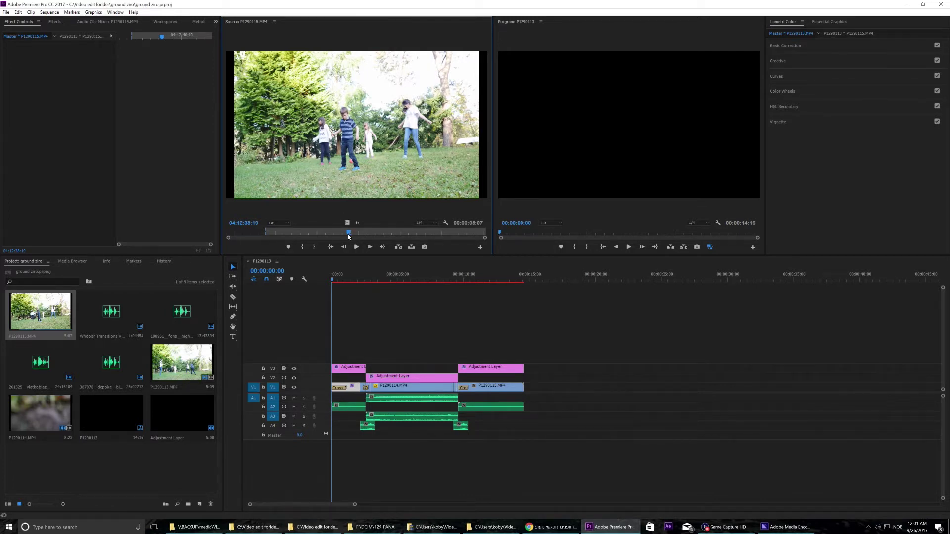
{"action": "left_click_drag", "start_coordinate": [349, 233], "coordinate": [485, 236]}
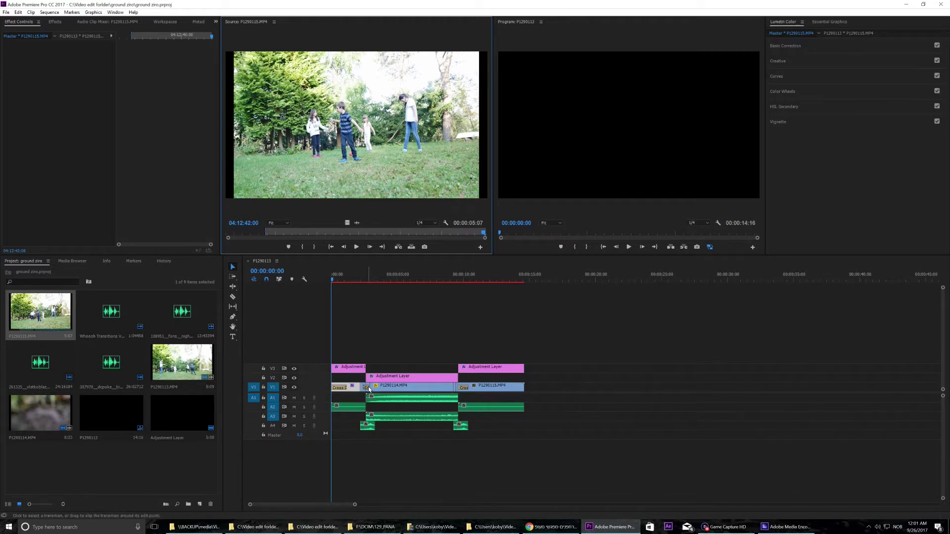
Inspect the P1290113 and P1290114 clips and their Cross Dissolve, test-delete and restore it, and zoom the timeline.
{"action": "left_click", "coordinate": [370, 388]}
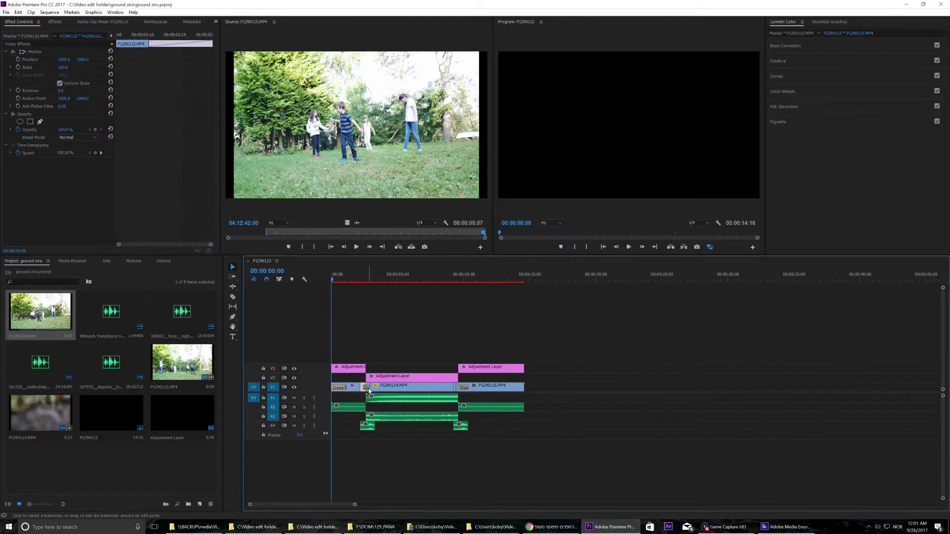
{"action": "left_click", "coordinate": [368, 388]}
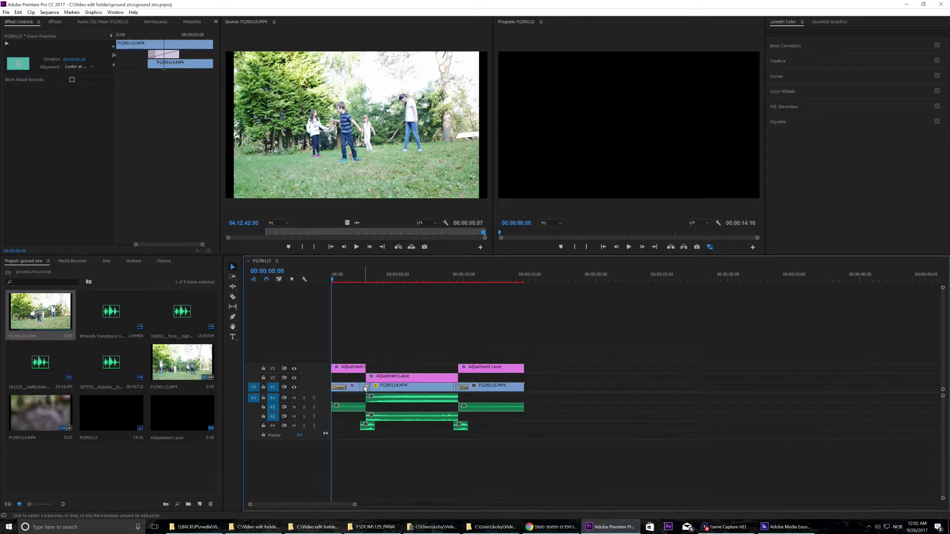
{"action": "left_click", "coordinate": [368, 387]}
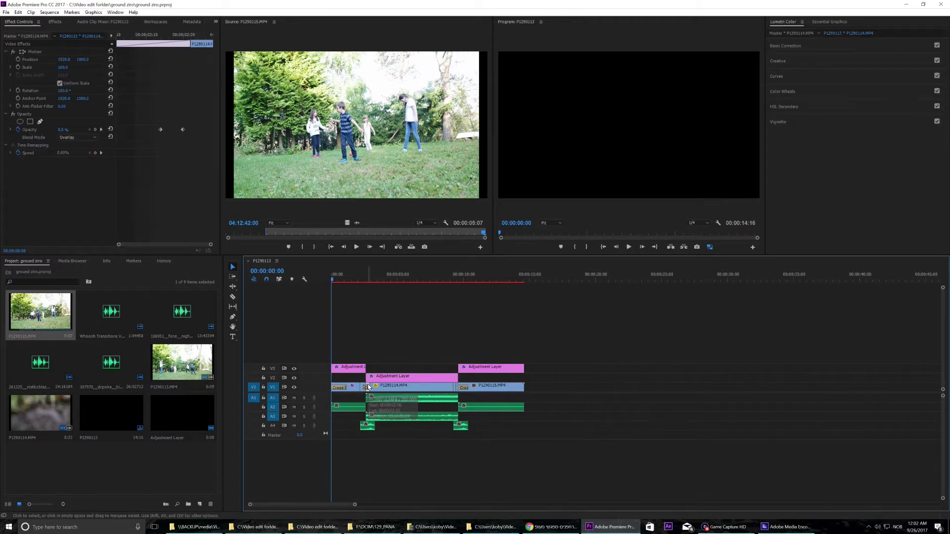
{"action": "key", "text": "Delete"}
{"action": "key", "text": "ctrl+z"}
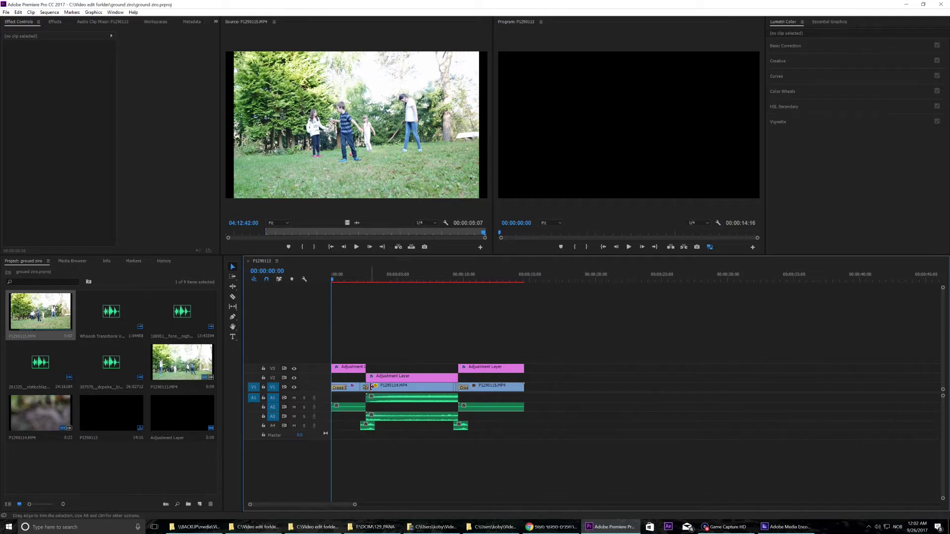
{"action": "key", "text": "equal"}
{"action": "key", "text": "equal"}
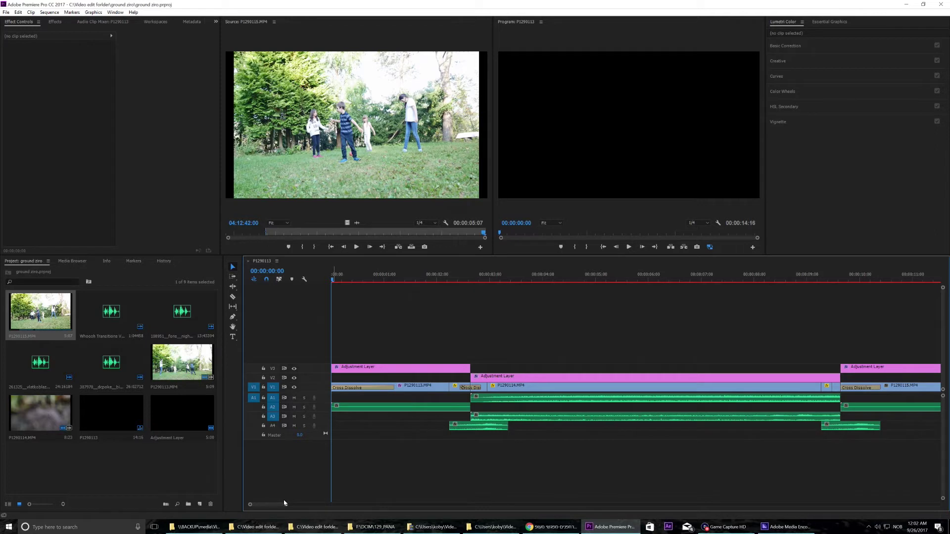
{"action": "key", "text": "minus"}
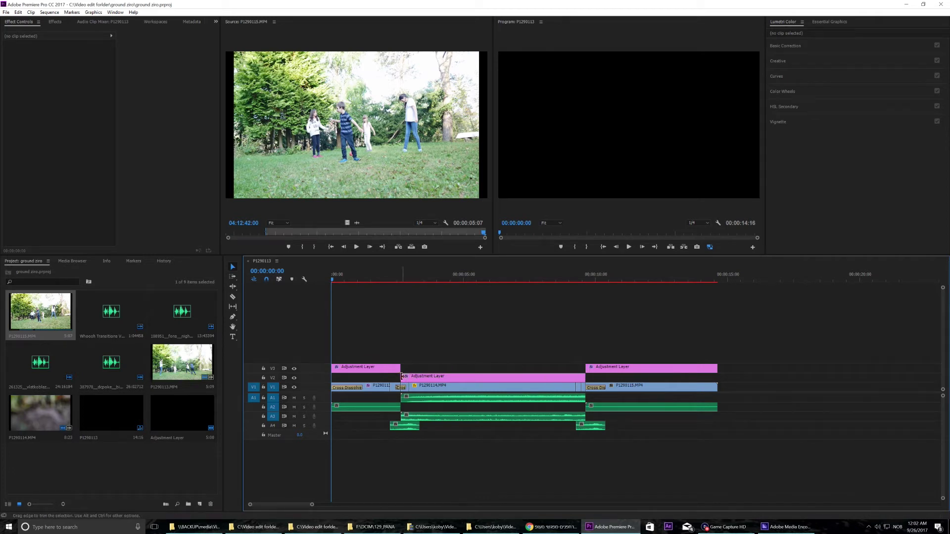
Show the Lumetri Color Wheels for the middle and first V3 adjustment layers' grades.
{"action": "left_click", "coordinate": [411, 379]}
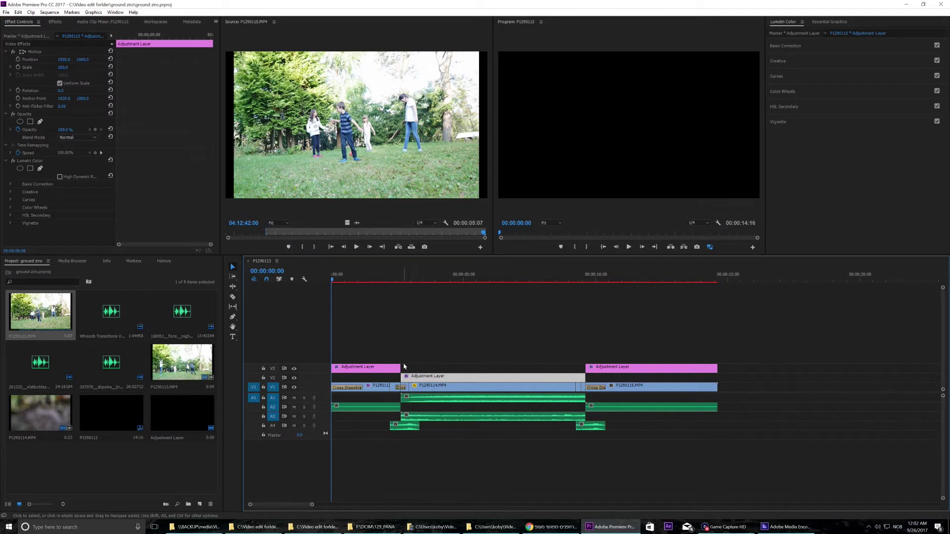
{"action": "left_click", "coordinate": [429, 281]}
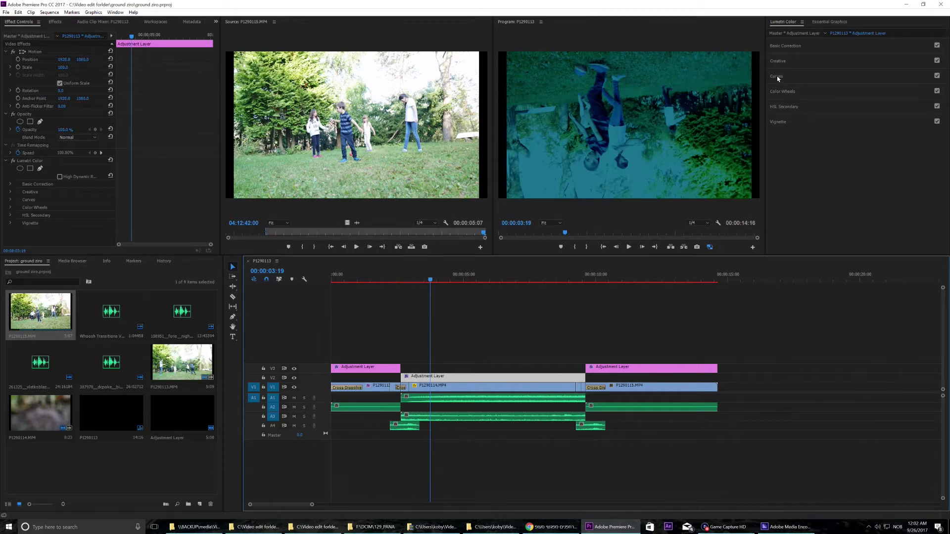
{"action": "left_click", "coordinate": [782, 91]}
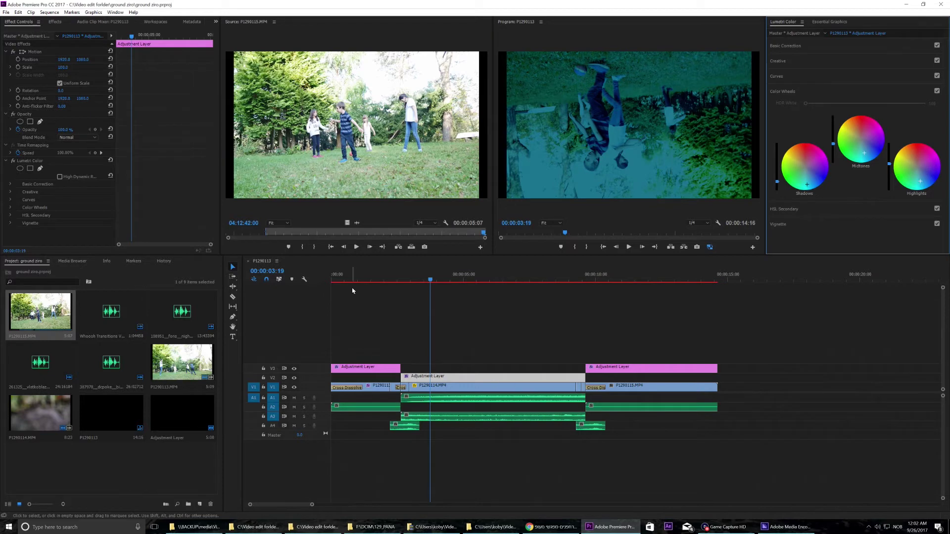
{"action": "left_click", "coordinate": [359, 367]}
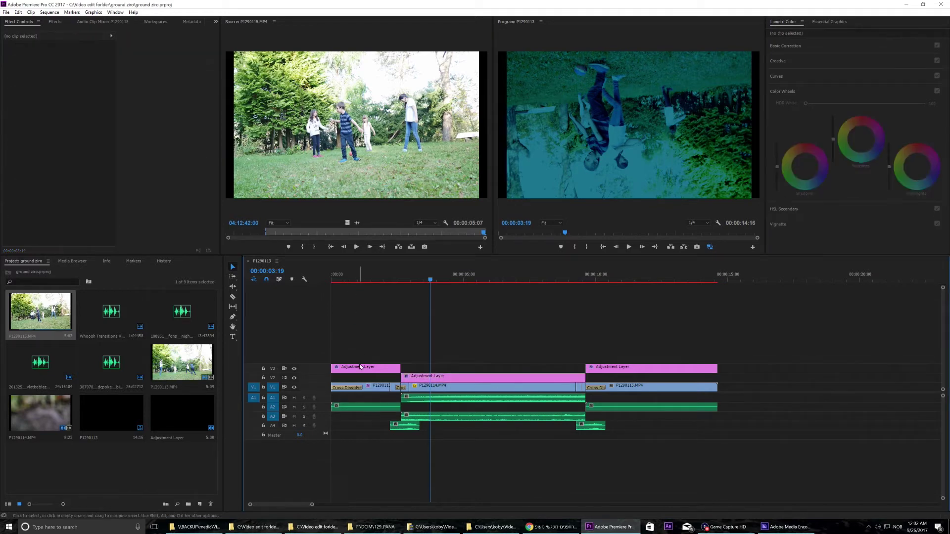
{"action": "left_click", "coordinate": [367, 280]}
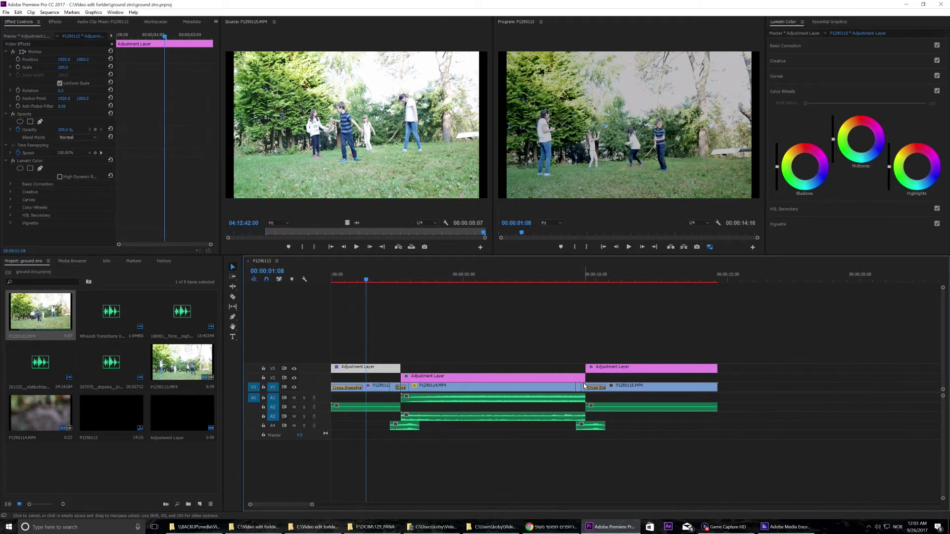
Inspect P1290115 and the middle shot P1290114 (rotated 180°, opacity 0%), then load the nightmare ambience clip.
{"action": "left_click", "coordinate": [584, 386]}
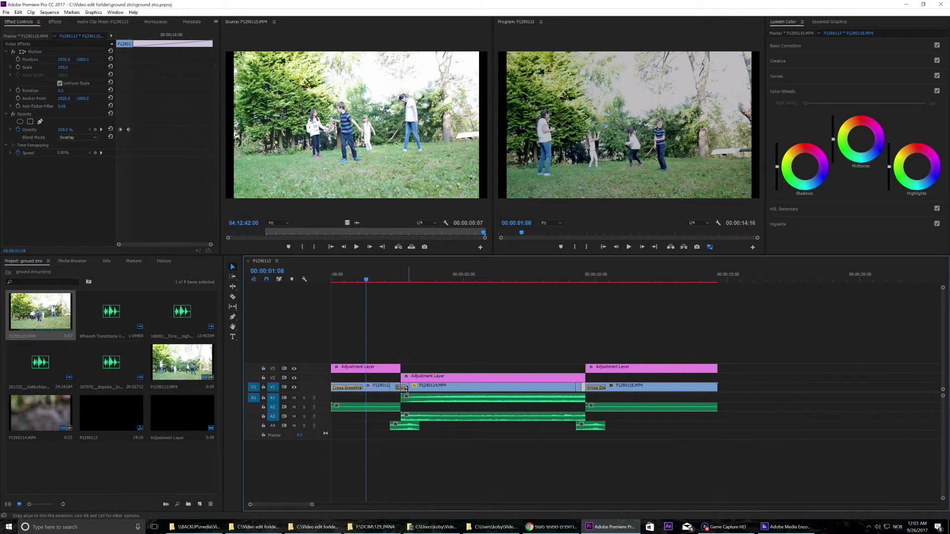
{"action": "key", "text": "equal"}
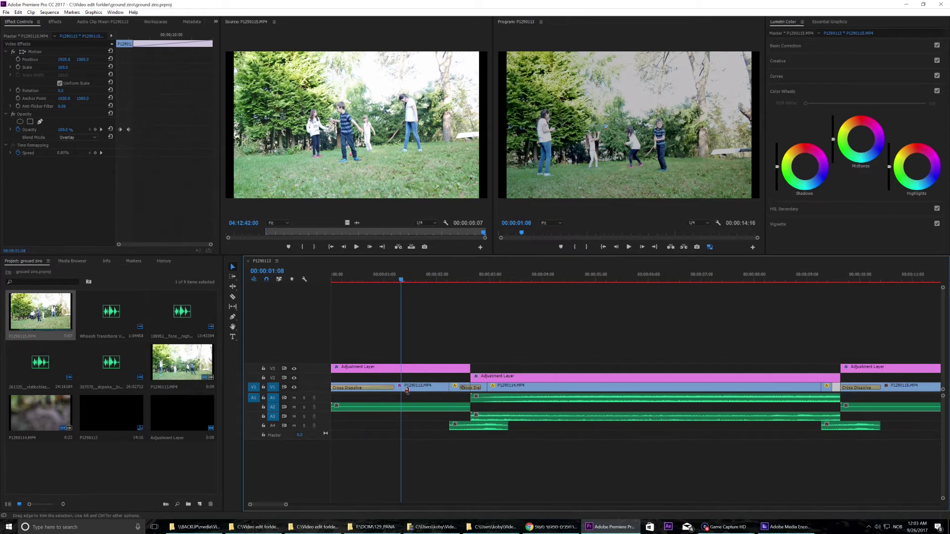
{"action": "left_click", "coordinate": [483, 387]}
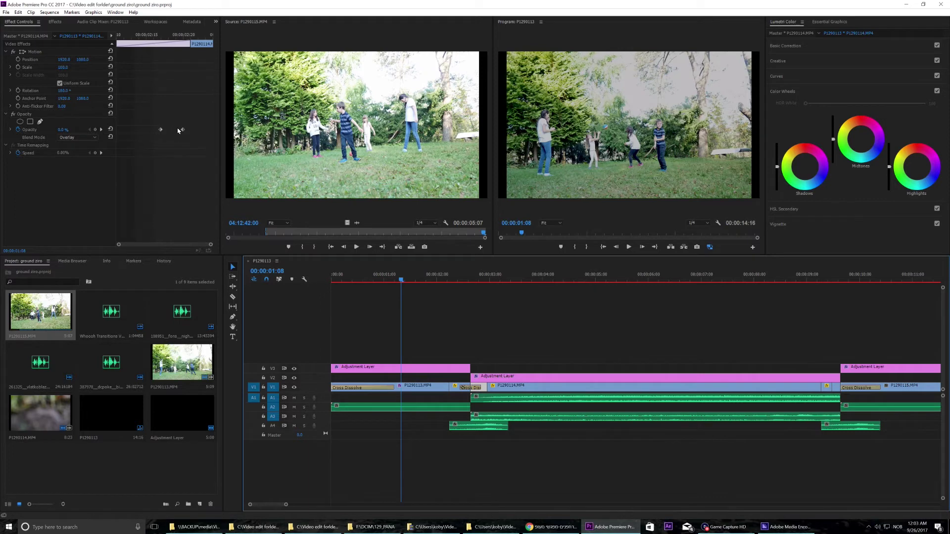
{"action": "key", "text": "minus"}
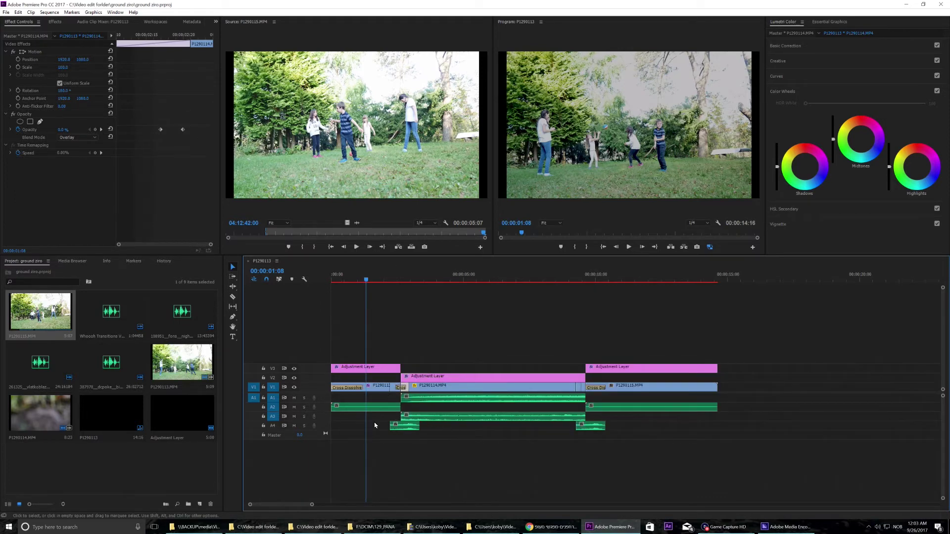
{"action": "double_click", "coordinate": [437, 401]}
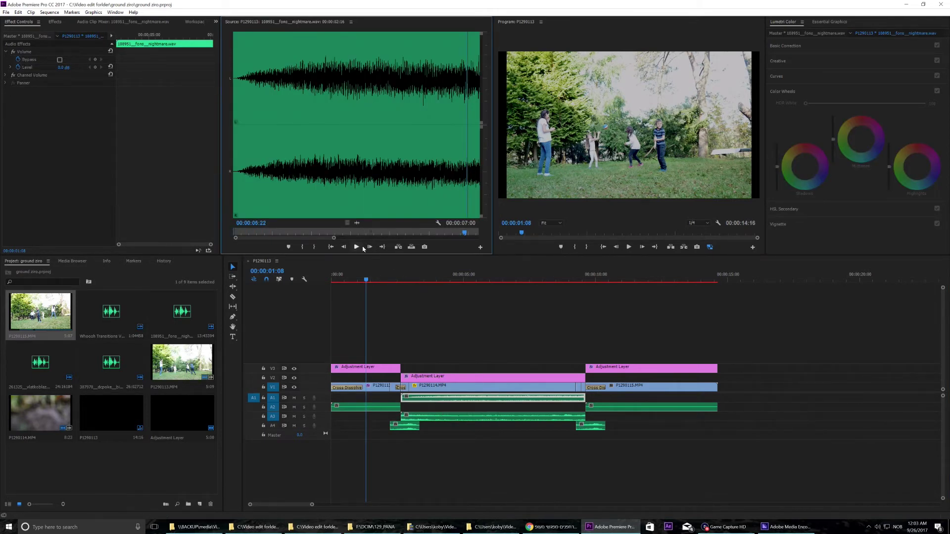
Play the nightmare ambience, then load and play the birds-singing-03.wav clip.
{"action": "left_click", "coordinate": [356, 246]}
{"action": "left_click", "coordinate": [356, 246]}
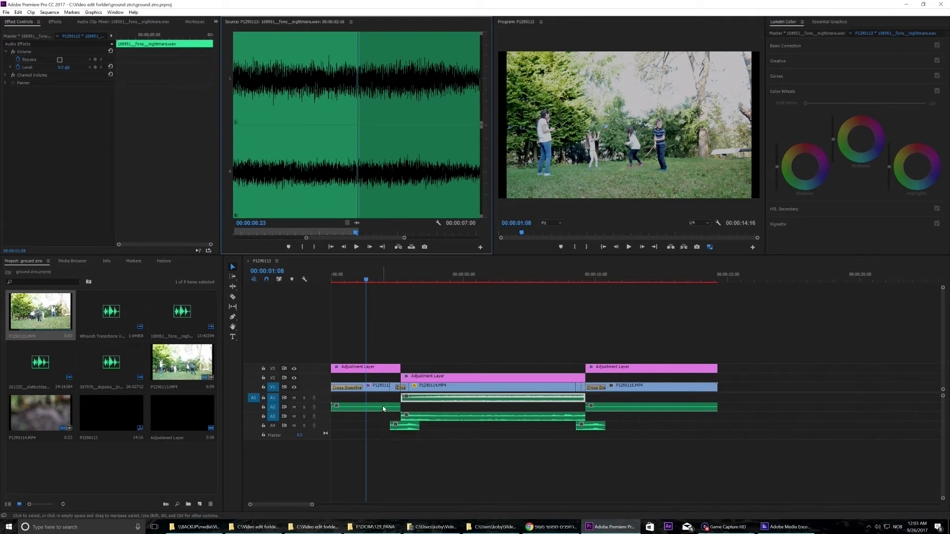
{"action": "double_click", "coordinate": [383, 408]}
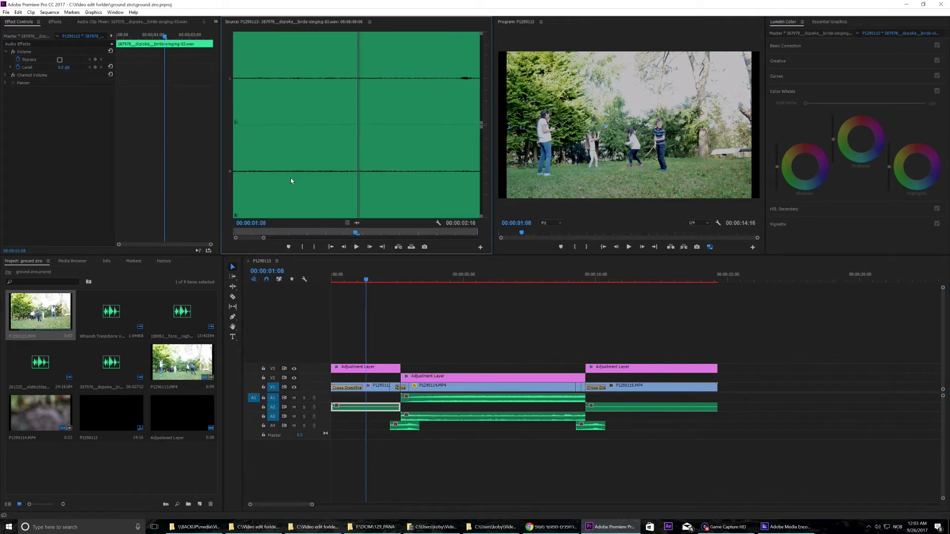
{"action": "left_click", "coordinate": [356, 247]}
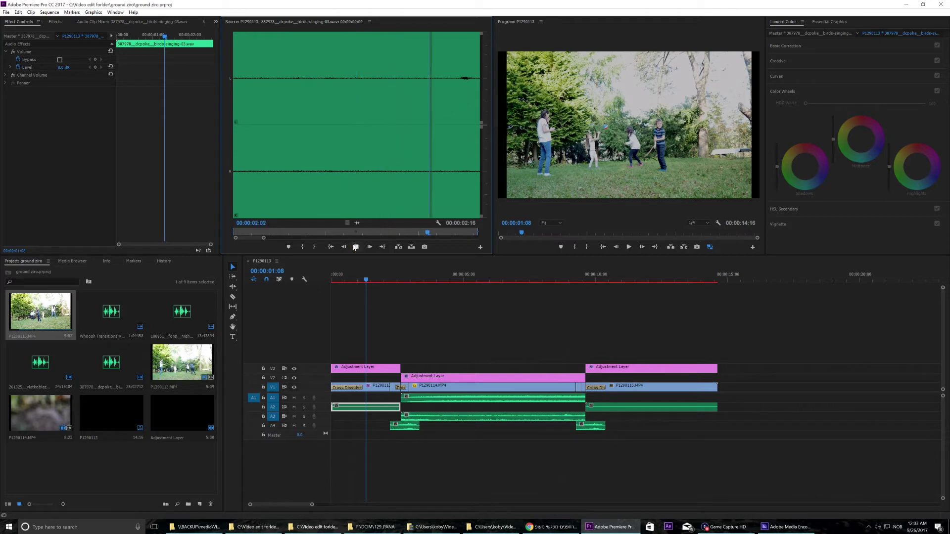
{"action": "left_click", "coordinate": [269, 177]}
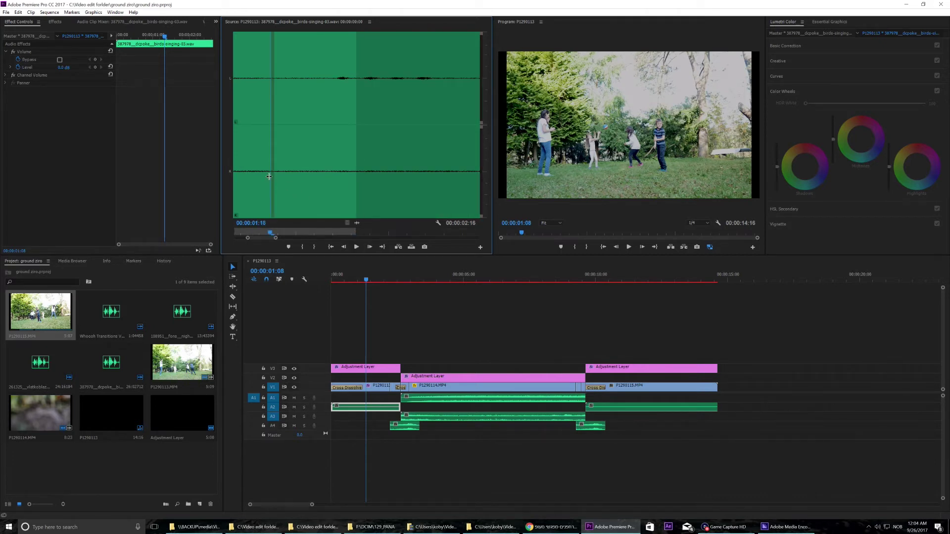
{"action": "left_click", "coordinate": [354, 247]}
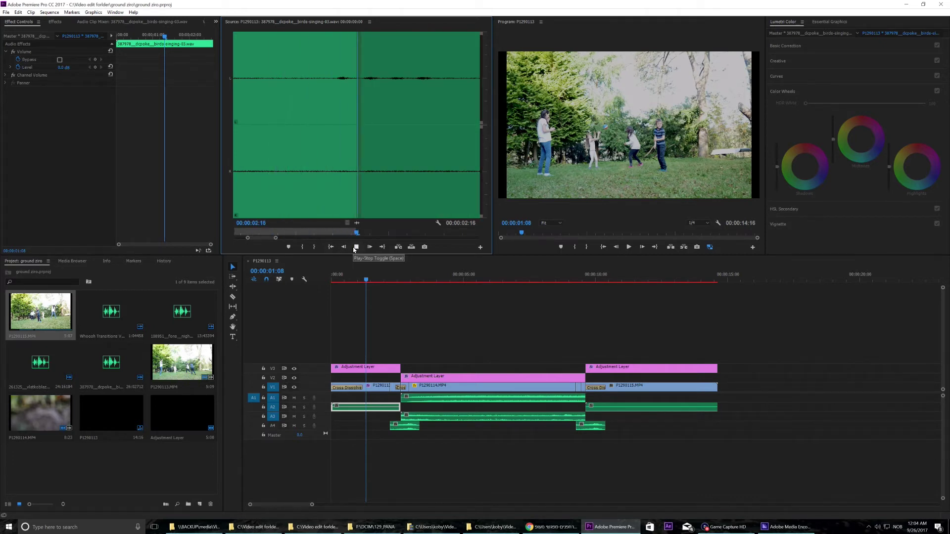
{"action": "left_click", "coordinate": [354, 248]}
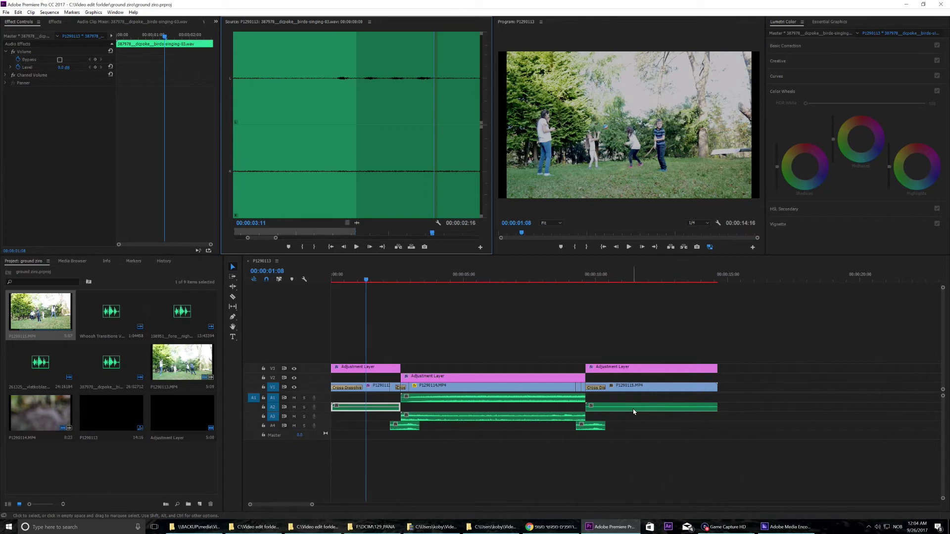
Load and play the crows sound, then move the sequence to the inverted middle shot.
{"action": "left_click", "coordinate": [430, 418]}
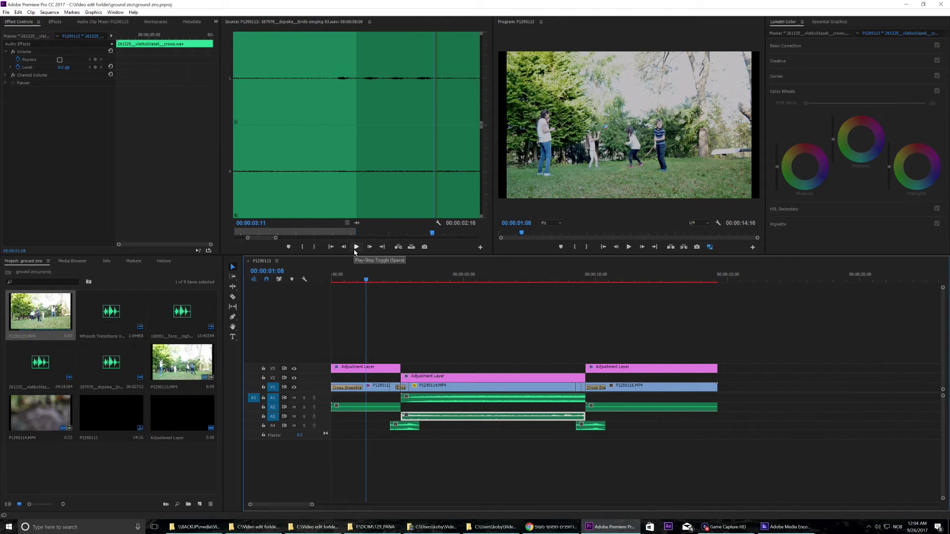
{"action": "double_click", "coordinate": [463, 418]}
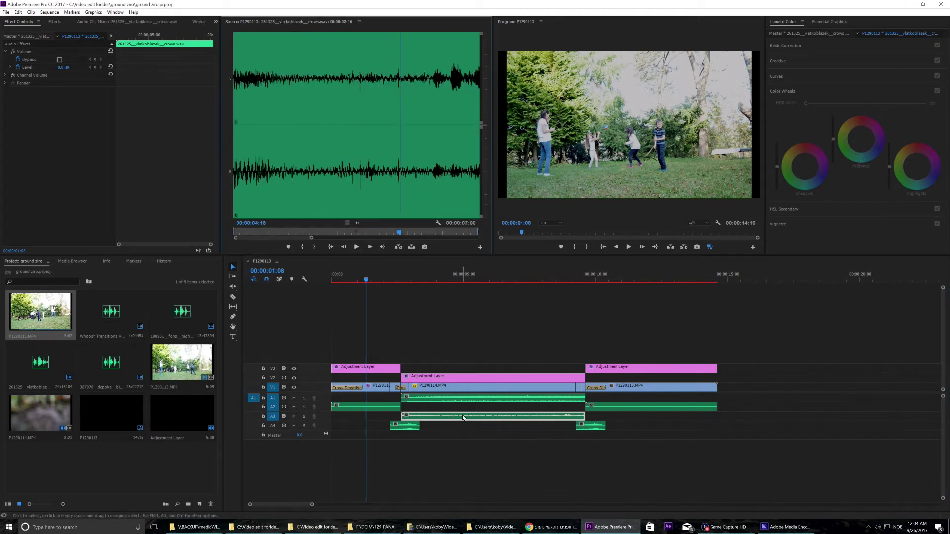
{"action": "left_click", "coordinate": [356, 247]}
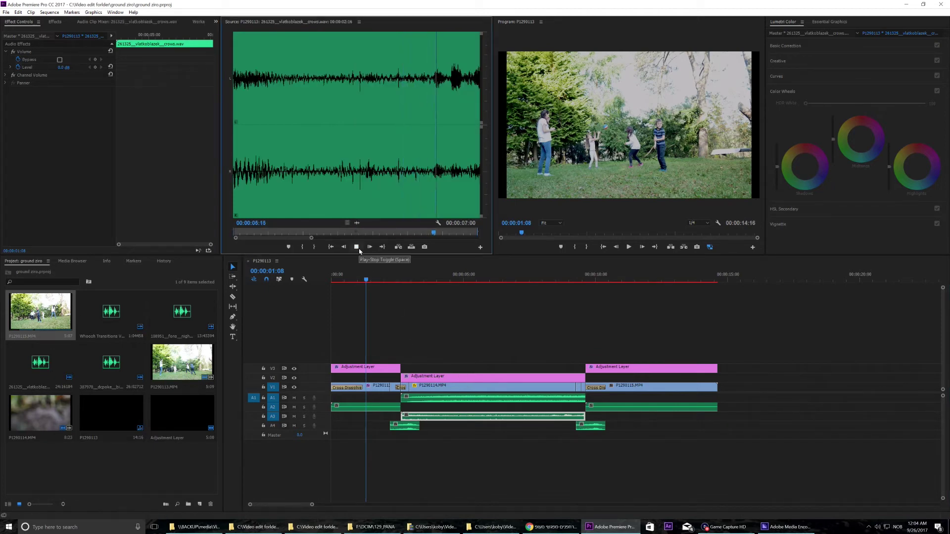
{"action": "left_click", "coordinate": [483, 278]}
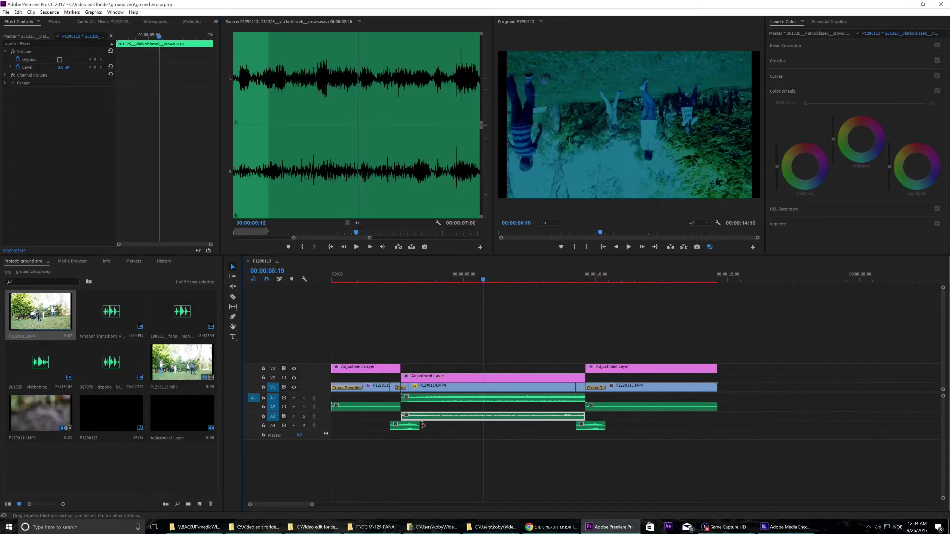
{"action": "mouse_move", "coordinate": [405, 426]}
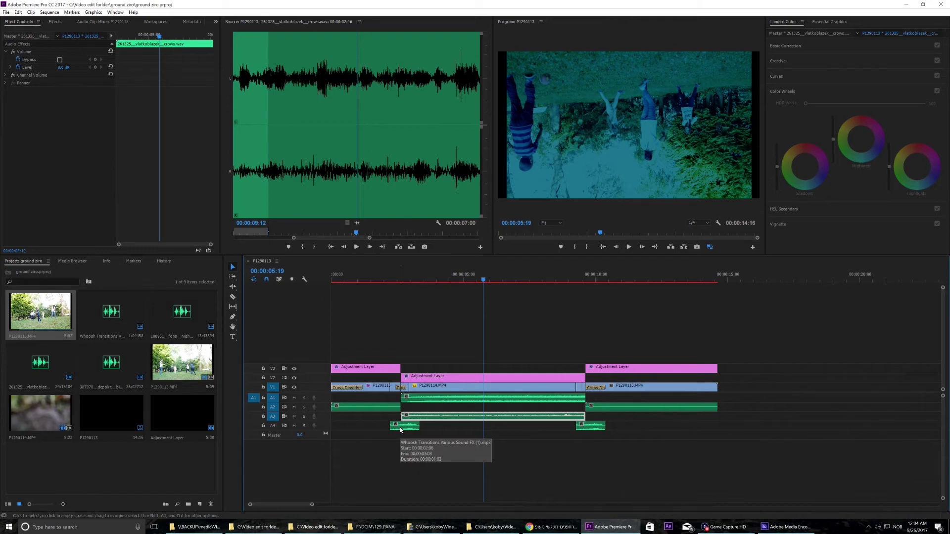
Load and play the Whoosh clip from A4, then return the playhead near the sequence start.
{"action": "left_click", "coordinate": [401, 428]}
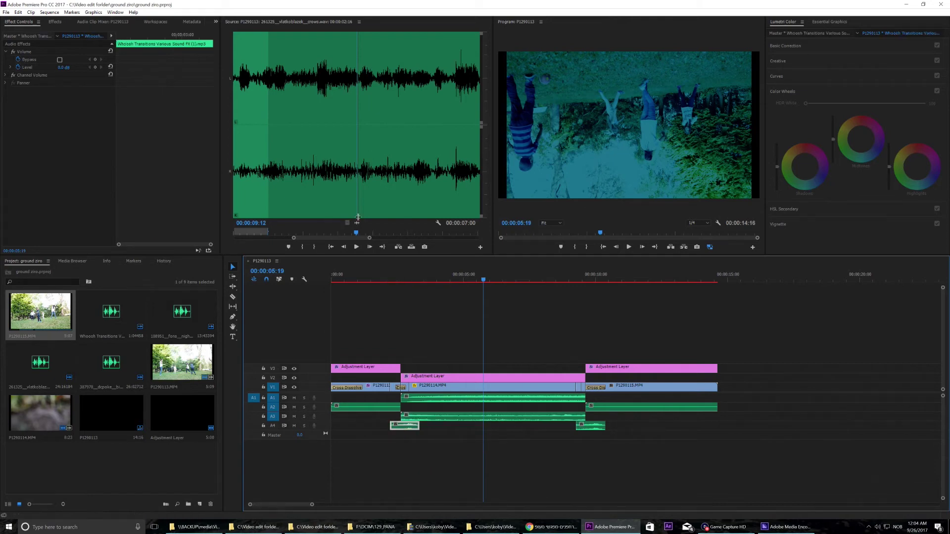
{"action": "double_click", "coordinate": [406, 427]}
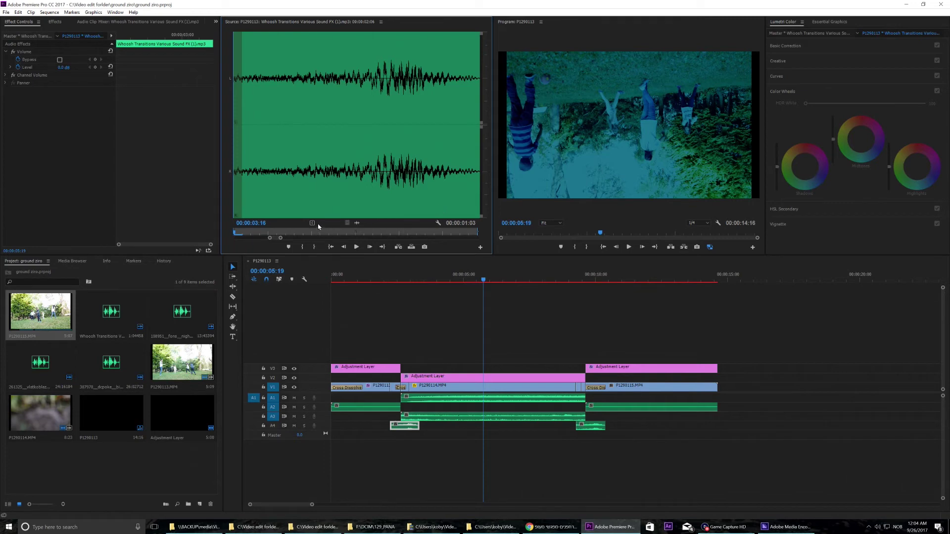
{"action": "left_click", "coordinate": [356, 247]}
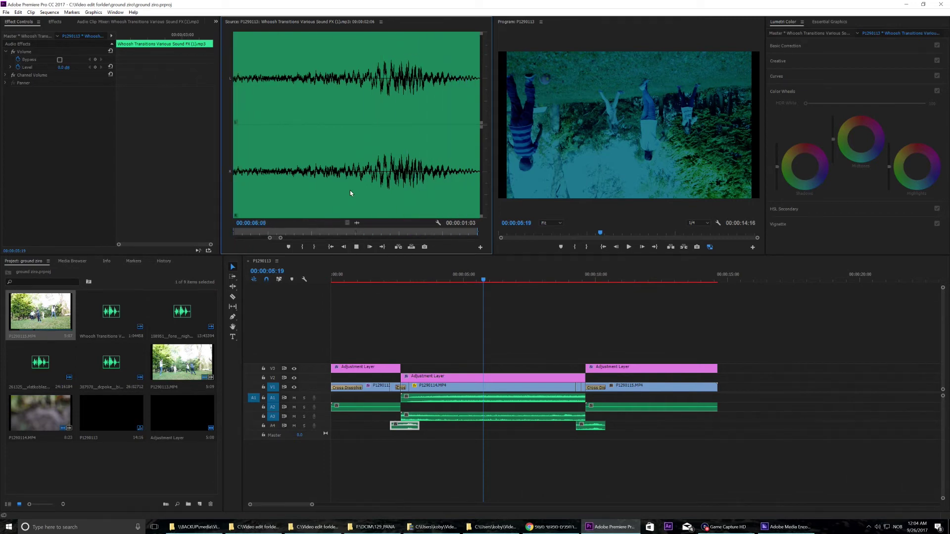
{"action": "scroll", "coordinate": [349, 190], "scroll_direction": "down", "scroll_amount": 2}
{"action": "scroll", "coordinate": [352, 191], "scroll_direction": "down", "scroll_amount": 2}
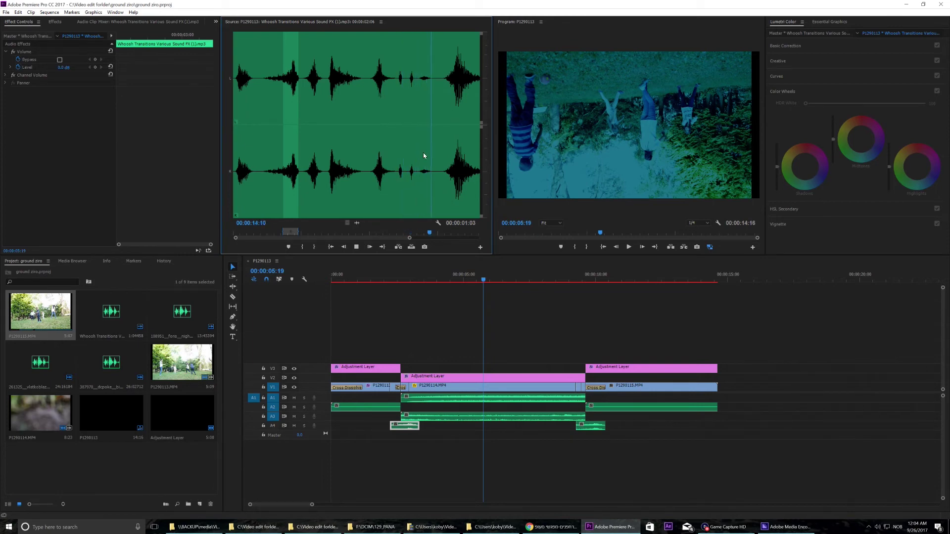
{"action": "left_click", "coordinate": [356, 247]}
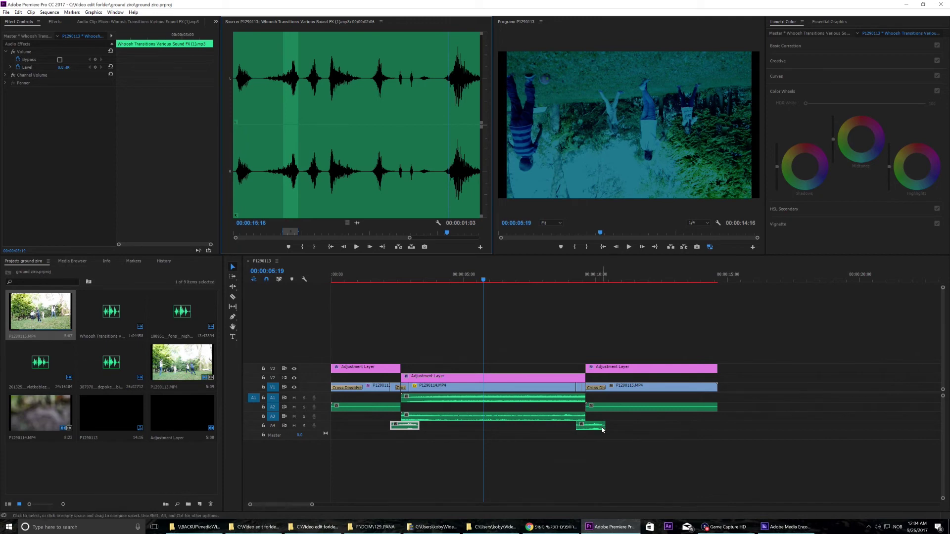
{"action": "left_click", "coordinate": [345, 282]}
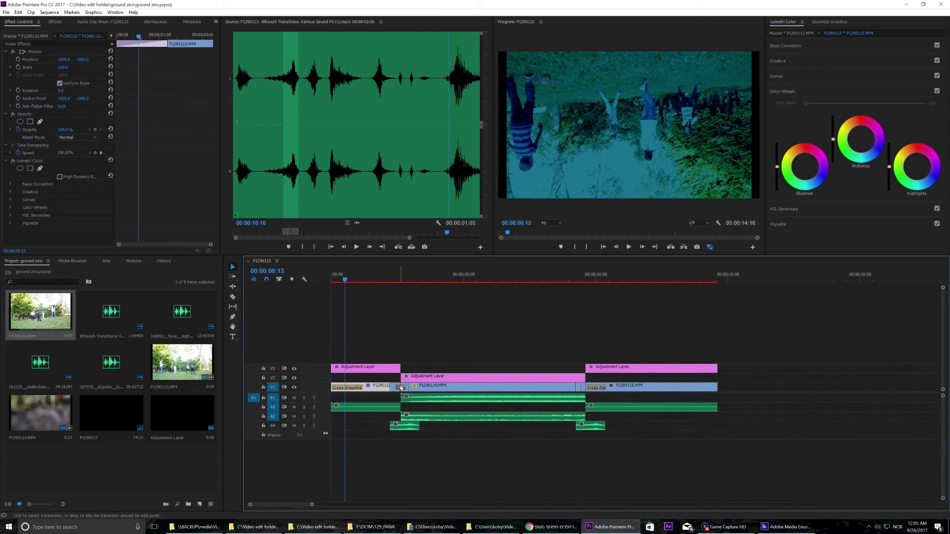
List the Dissolve video transitions, such as Cross Dissolve, in the Effects panel.
{"action": "left_click", "coordinate": [55, 21]}
{"action": "left_click", "coordinate": [9, 94]}
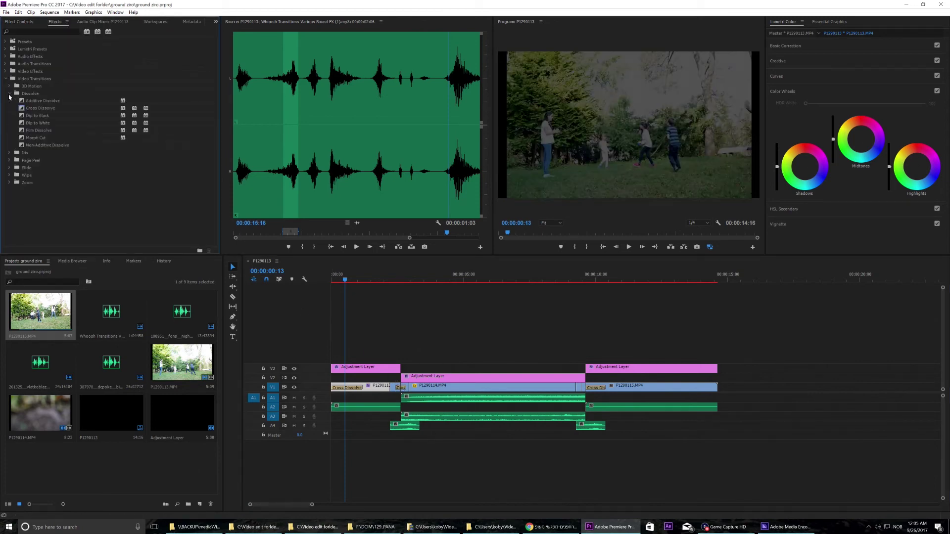